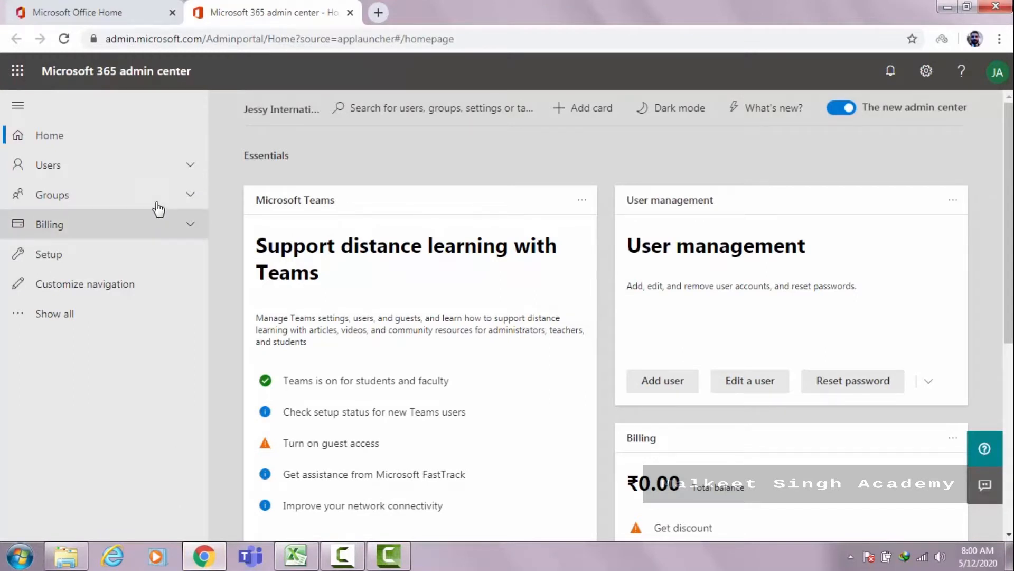
# - Open the list of active users in the admin center
pyautogui.click(135, 170)
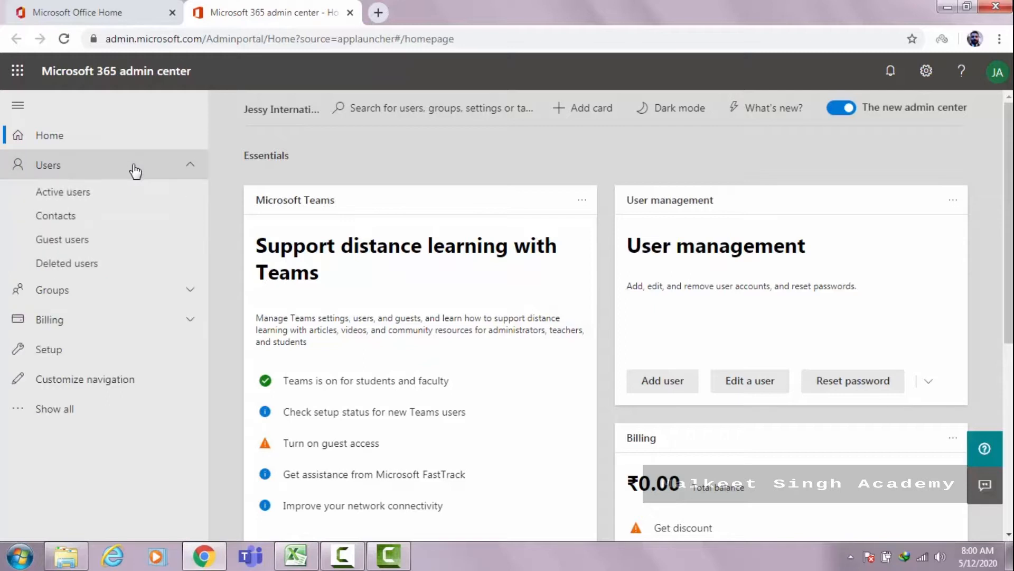
pyautogui.click(103, 195)
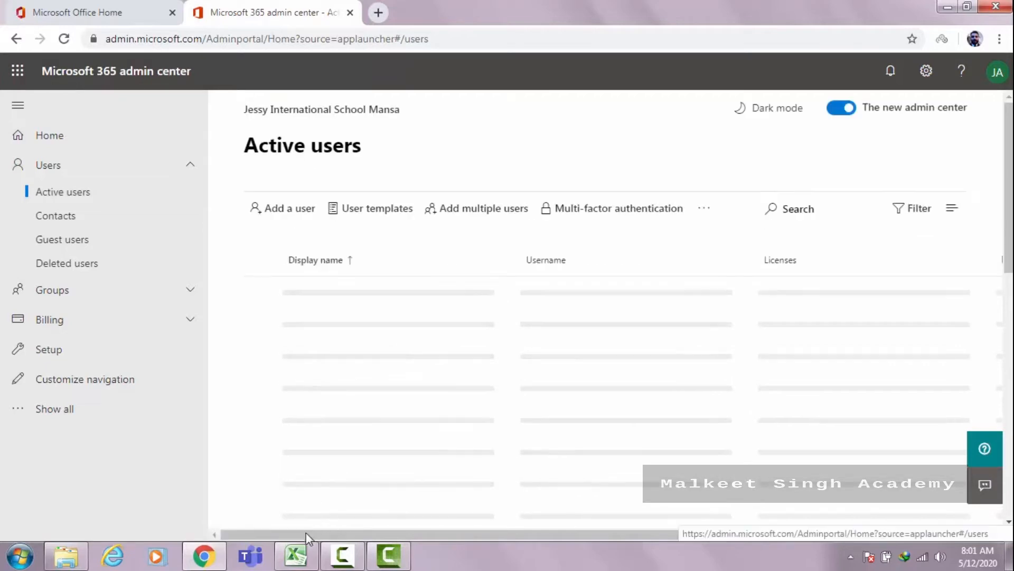
# - Switch to Excel and review the user entries in Import_User_Sample_en.csv, keeping the current Windows color scheme and suppressing further prompts about it
pyautogui.click(297, 555)
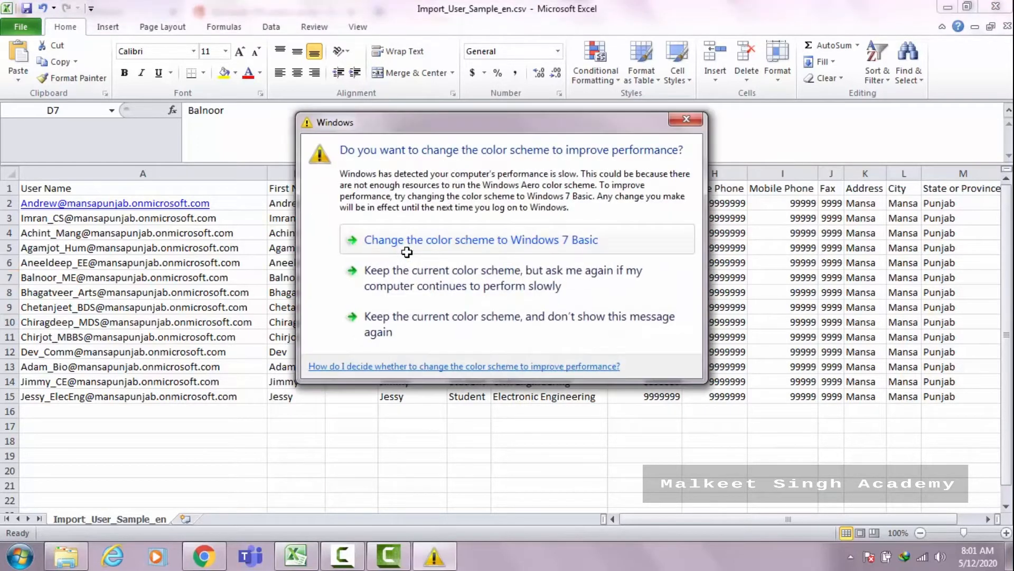
pyautogui.click(459, 324)
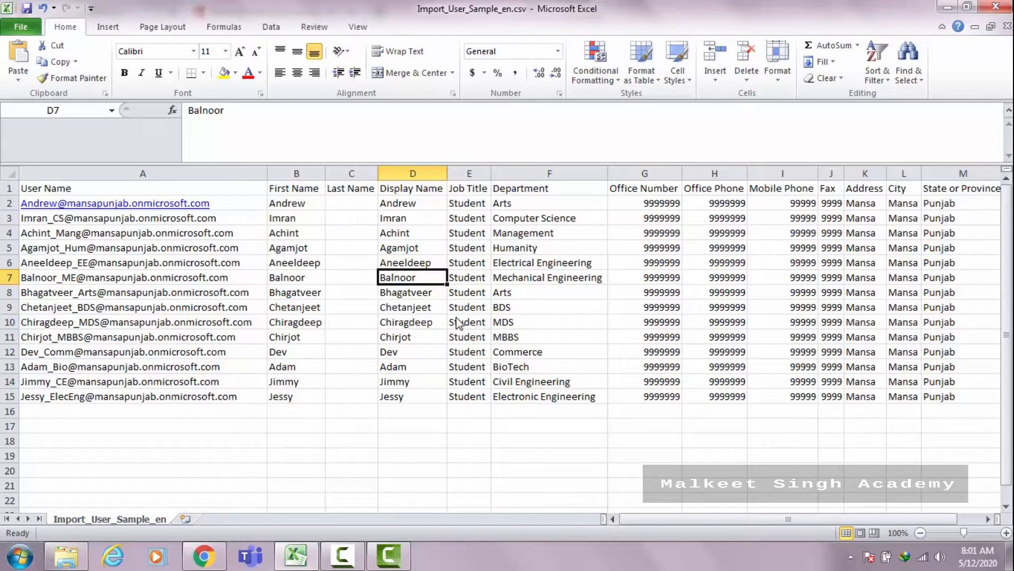
pyautogui.click(244, 223)
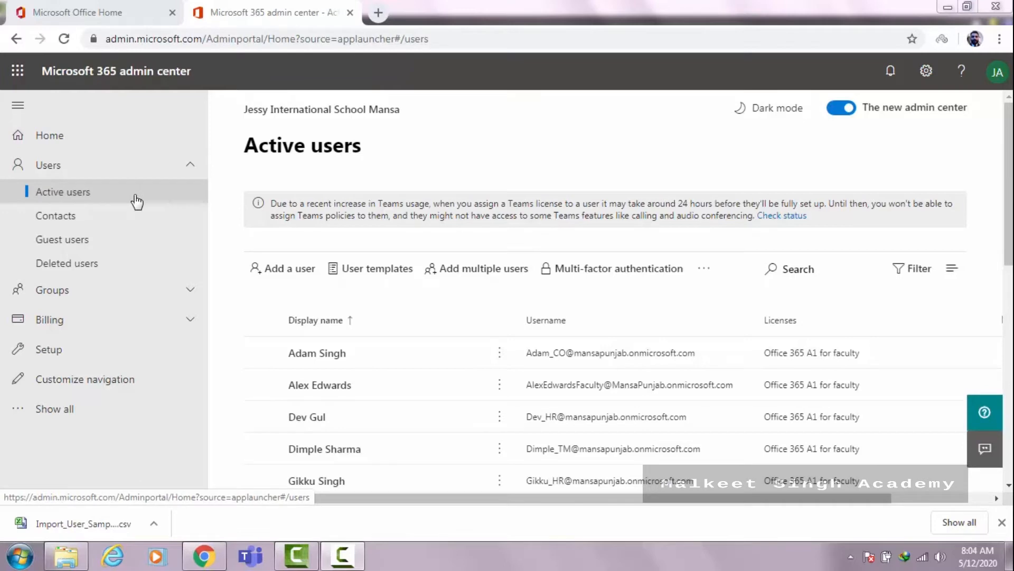
# - Start a multiple-user import with Import_User_Sample_en_Students.csv, verify the file and proceed to the user options
pyautogui.click(469, 281)
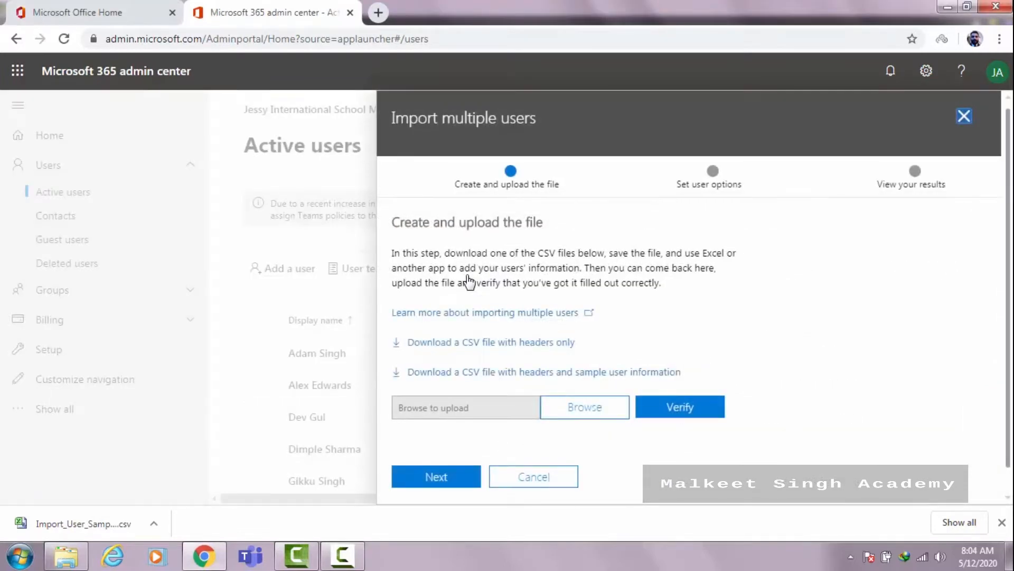
pyautogui.click(586, 417)
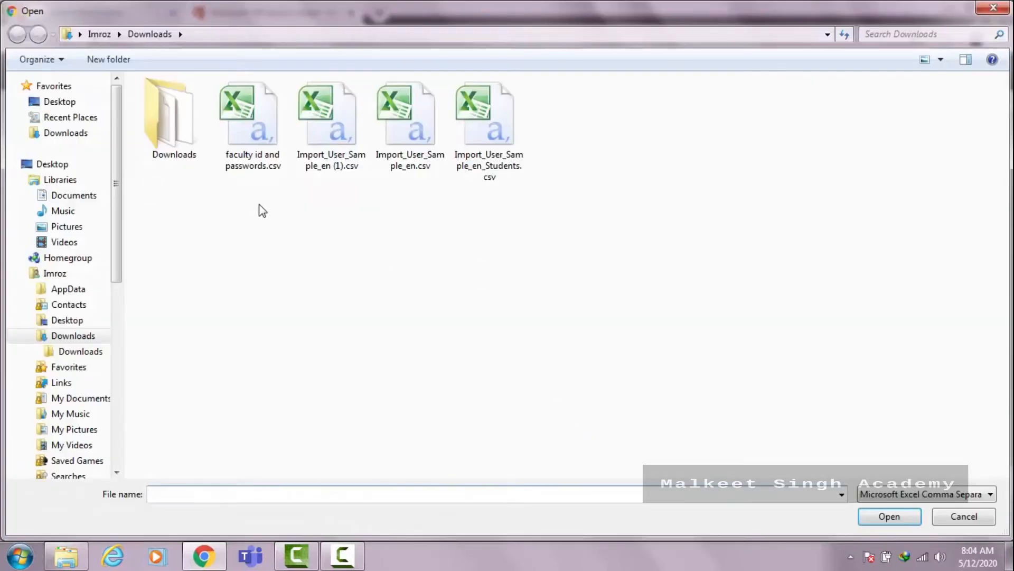
pyautogui.click(500, 143)
pyautogui.doubleClick(500, 139)
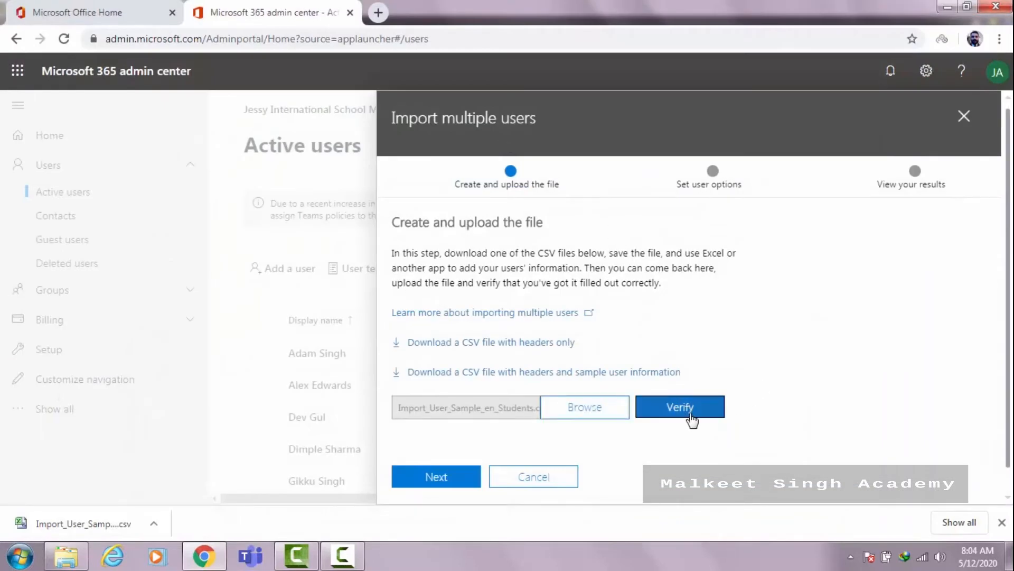
pyautogui.click(664, 408)
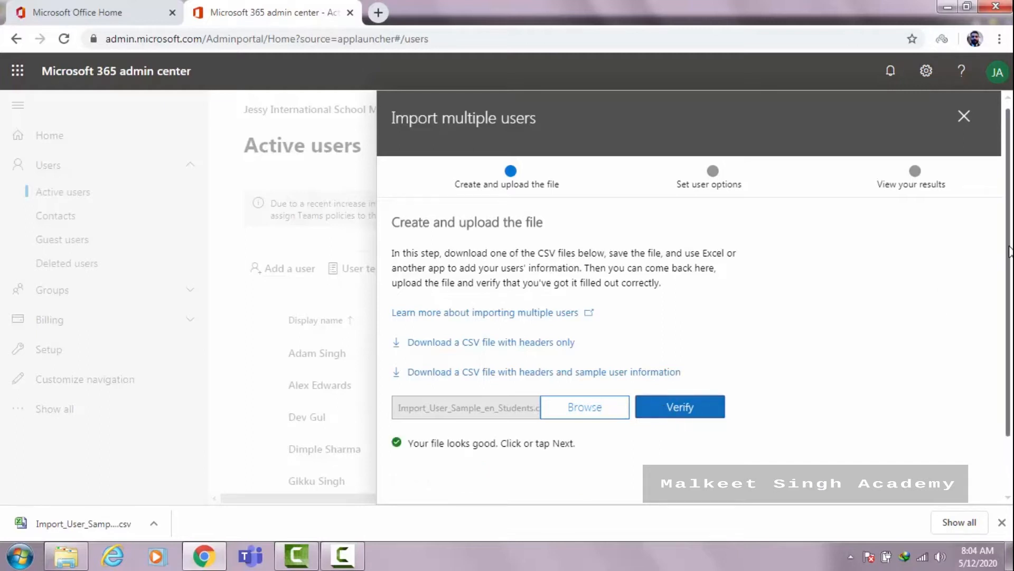
pyautogui.scroll(-2, 1009, 256)
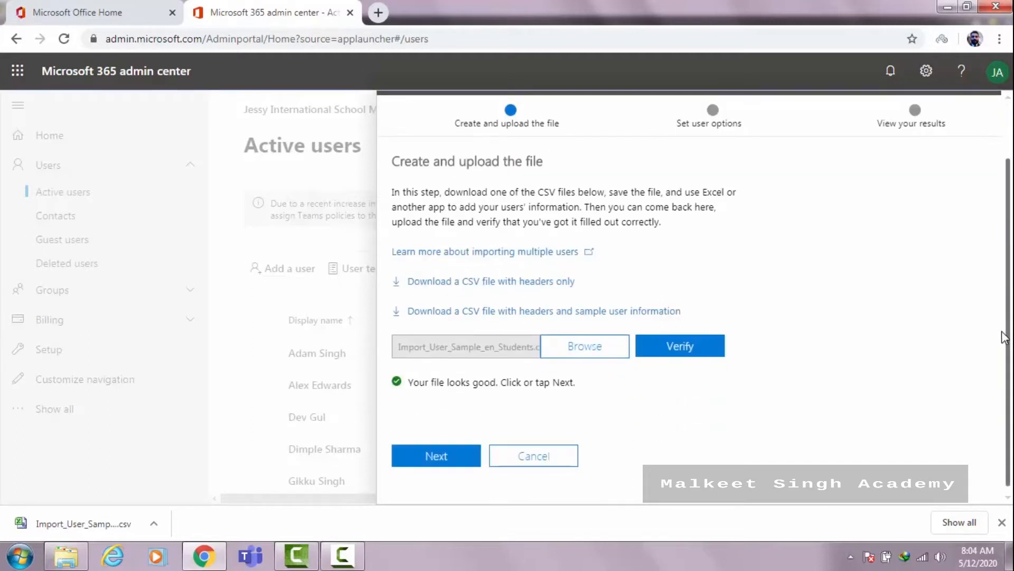
pyautogui.click(416, 458)
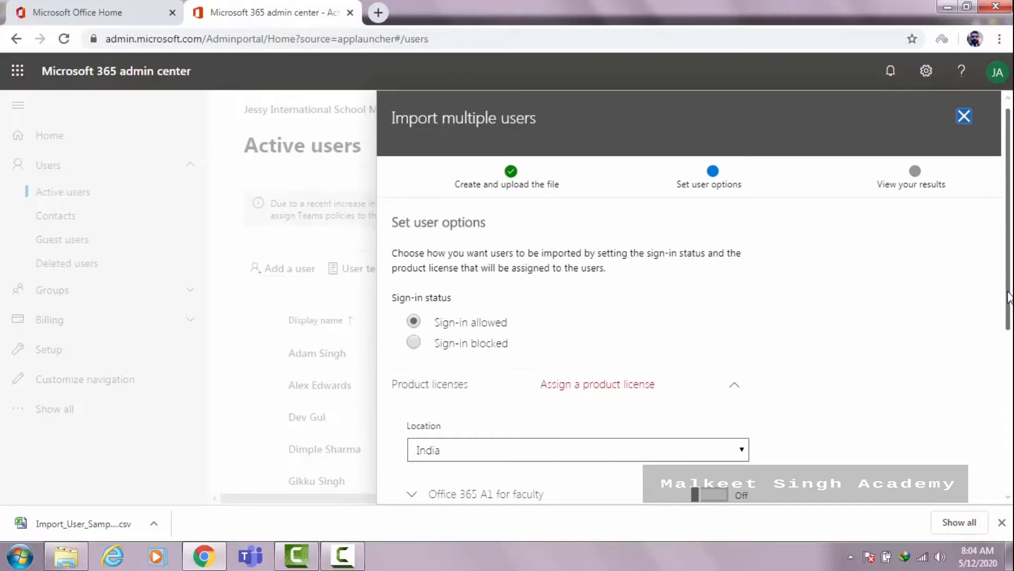
# - Assign the Office 365 A1 for students license with all its services to the imported users and create them
pyautogui.scroll(-3, 1009, 301)
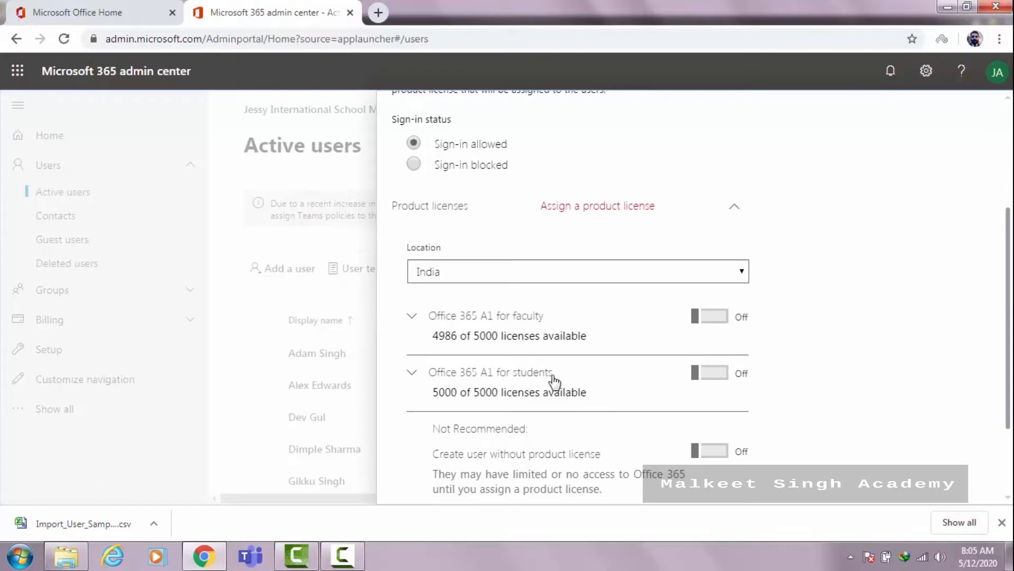
pyautogui.click(711, 378)
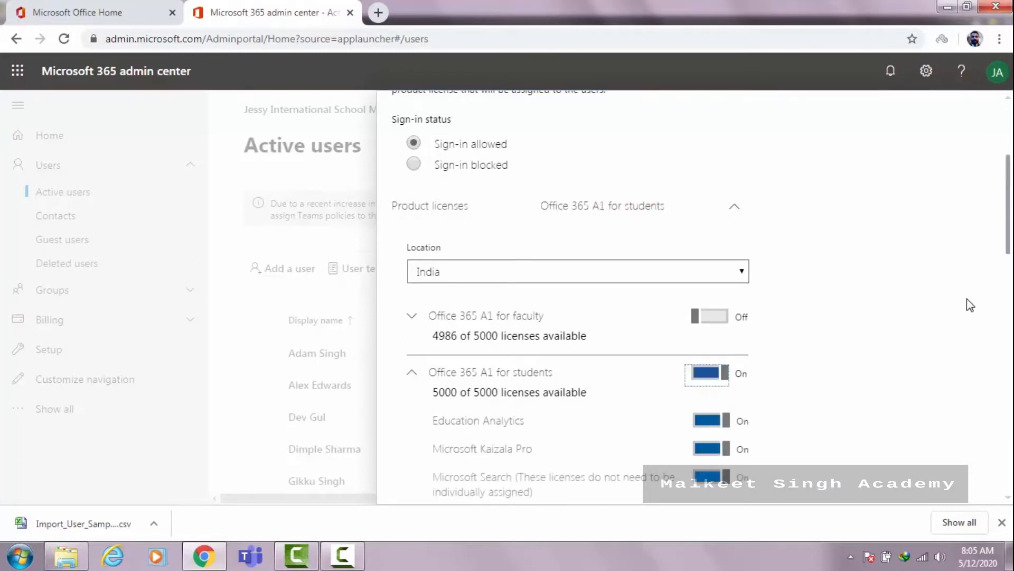
pyautogui.moveTo(1007, 220); pyautogui.dragTo(999, 290)
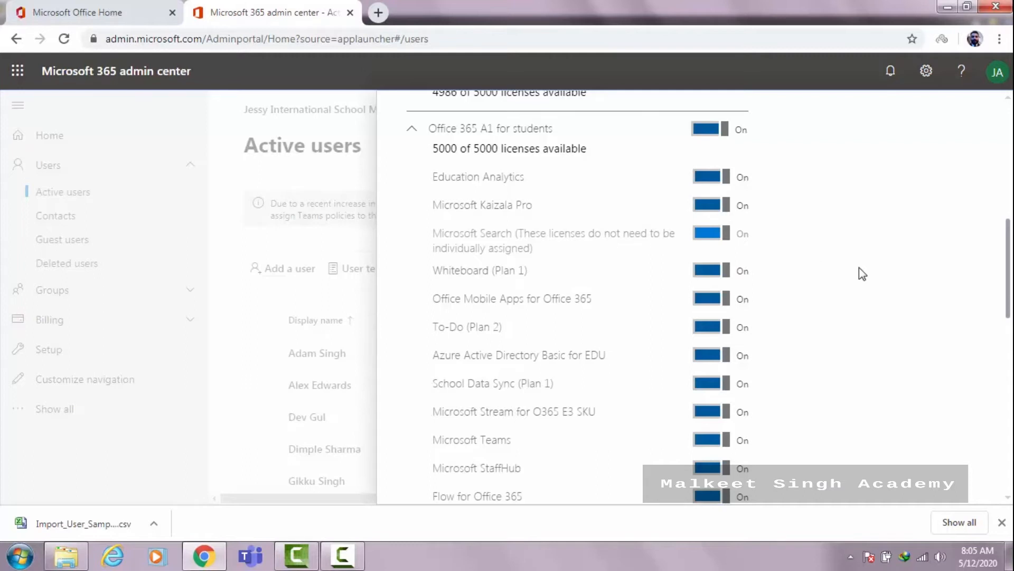
pyautogui.moveTo(1009, 274); pyautogui.dragTo(990, 465)
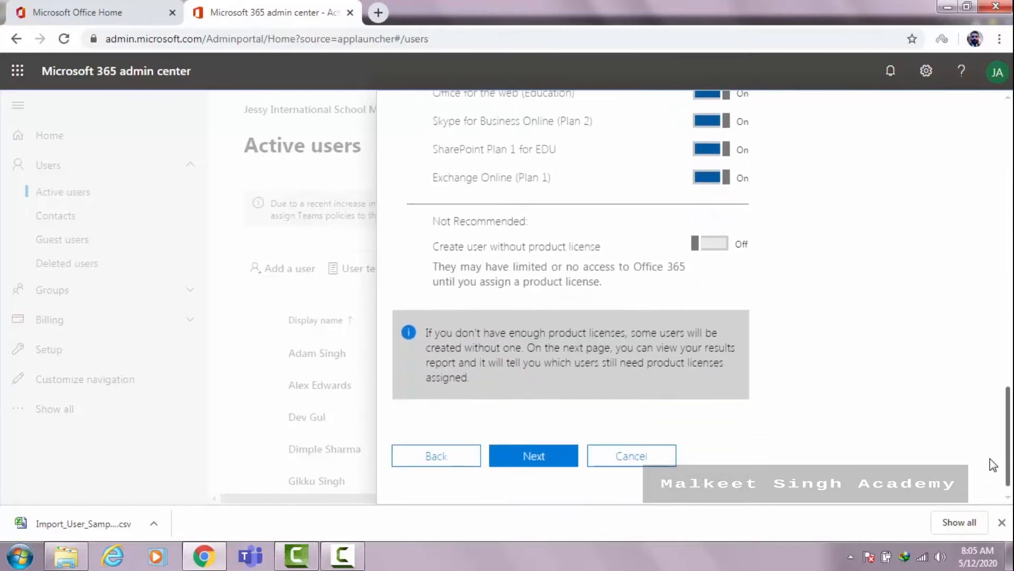
pyautogui.click(544, 457)
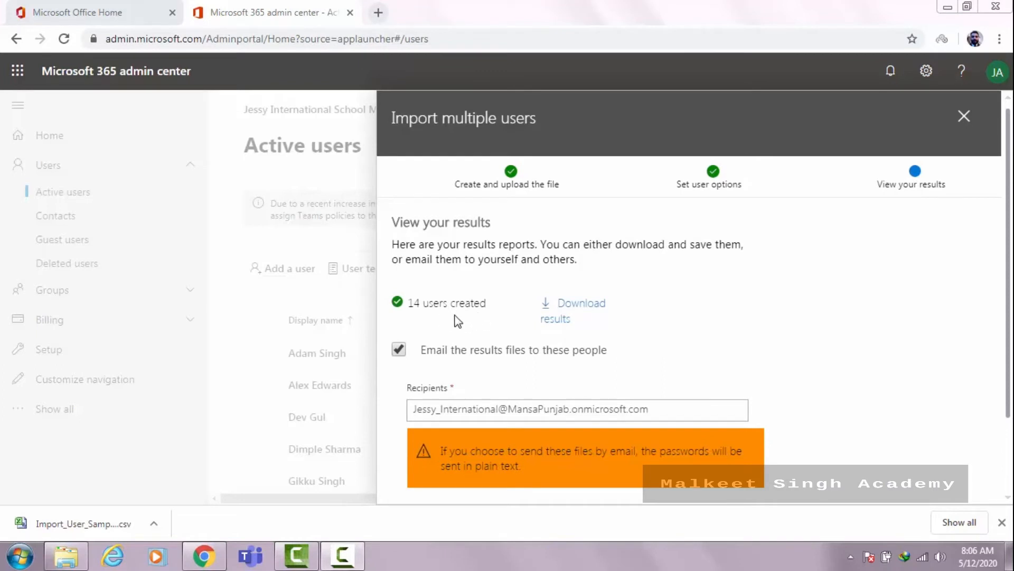
# - Download the import results, email the results files to the prefilled recipient and close the import
pyautogui.click(596, 313)
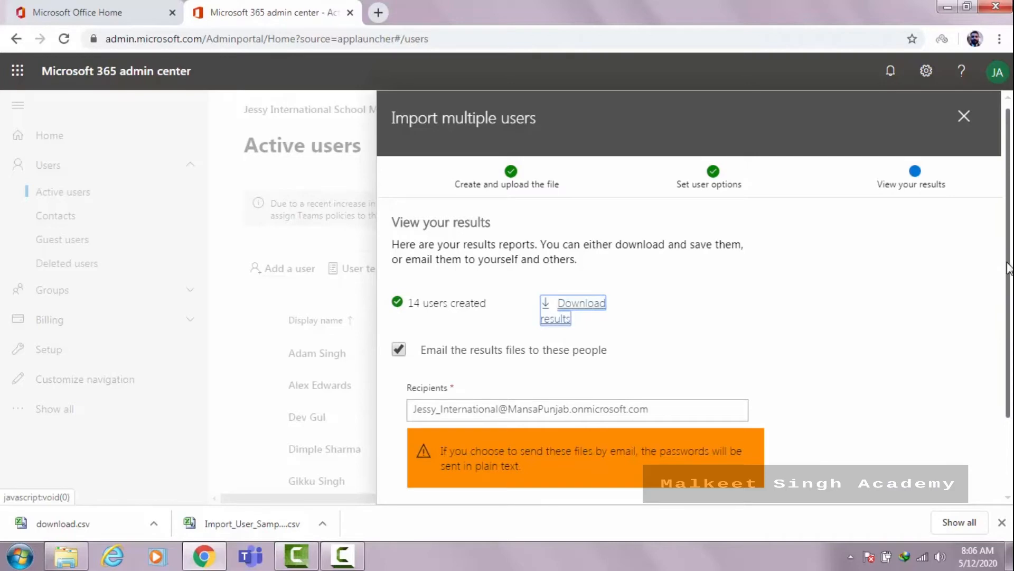
pyautogui.moveTo(1008, 269); pyautogui.dragTo(1007, 357)
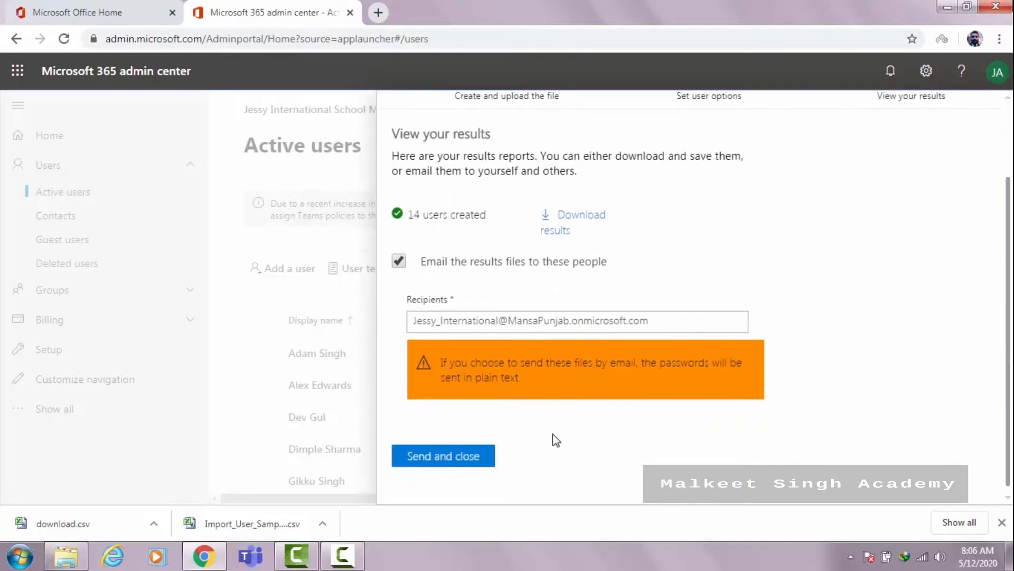
pyautogui.click(468, 455)
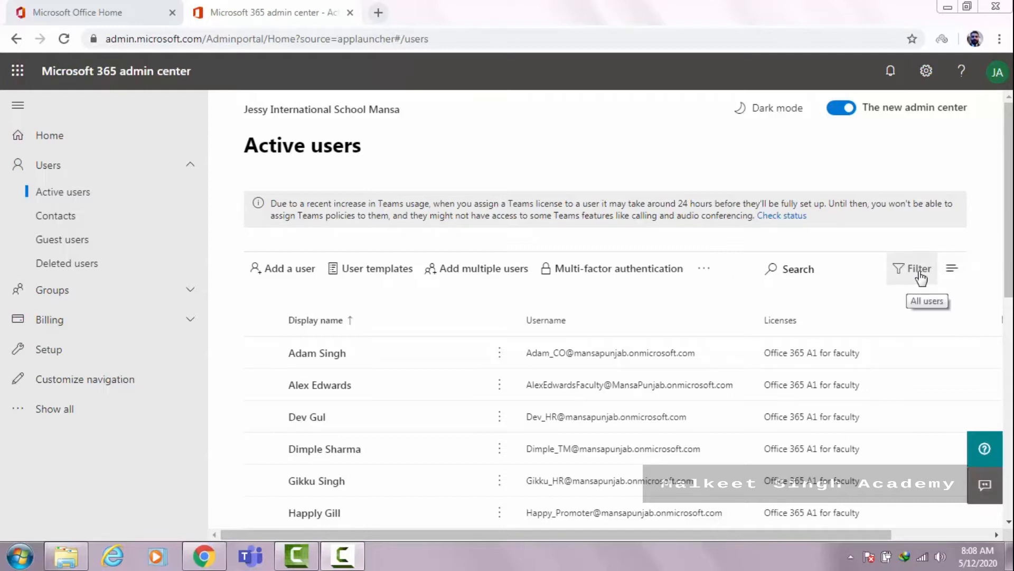
# - Search the active users for one faculty member by first name, and clear the search
pyautogui.click(807, 273)
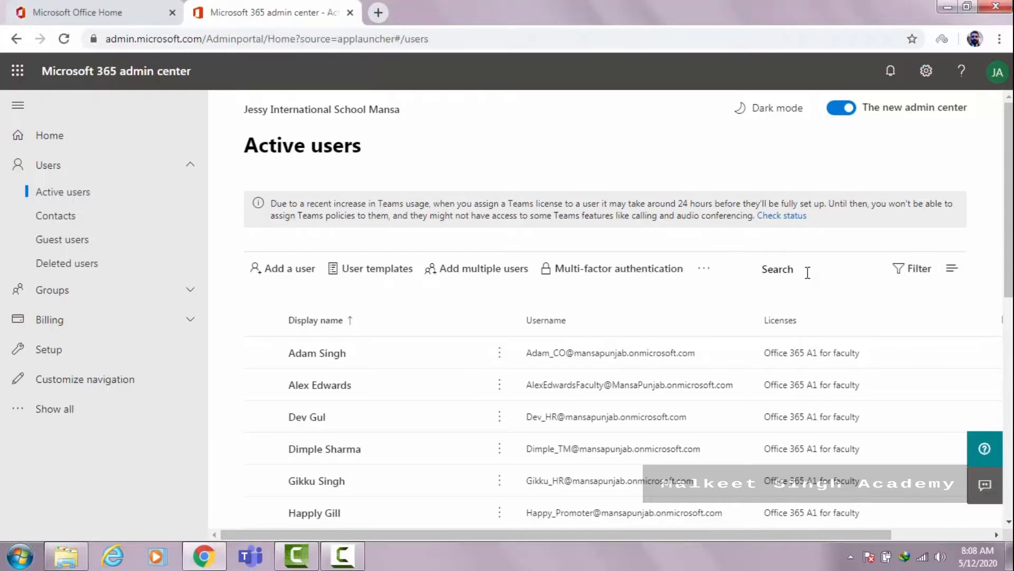
pyautogui.write('alex')
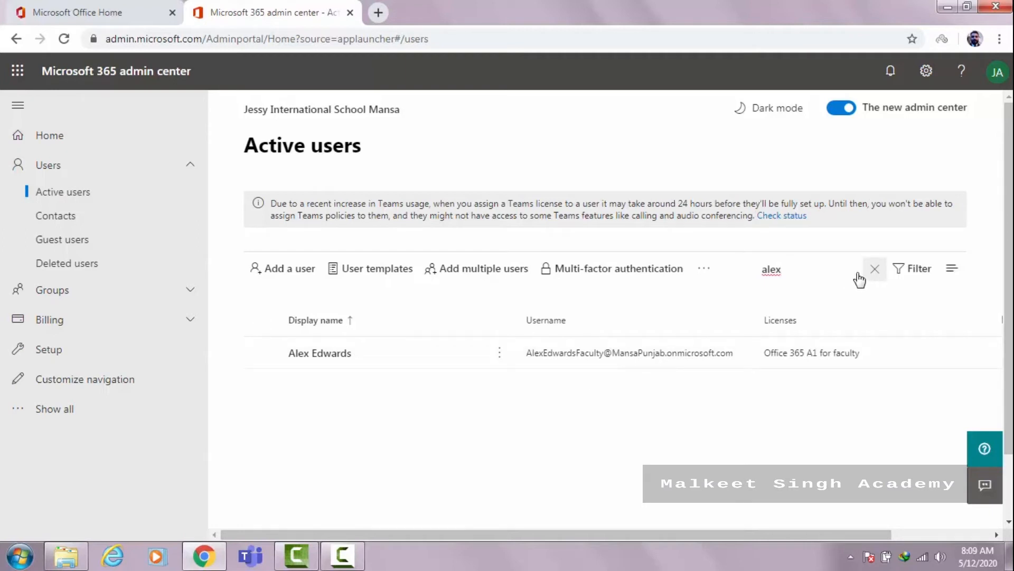
pyautogui.click(876, 270)
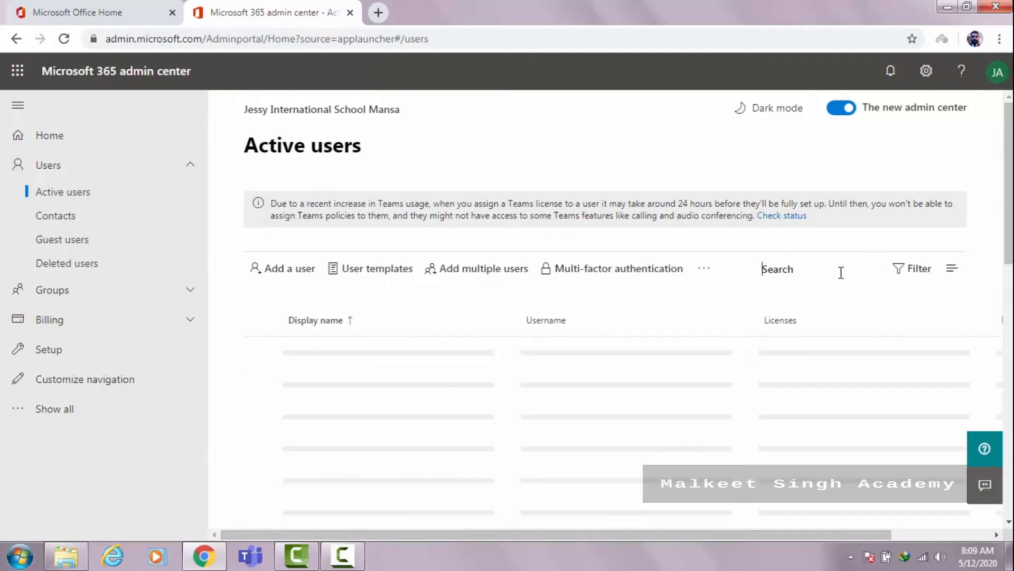
# - Start a new custom filter for the active users with Student as the department
pyautogui.click(906, 274)
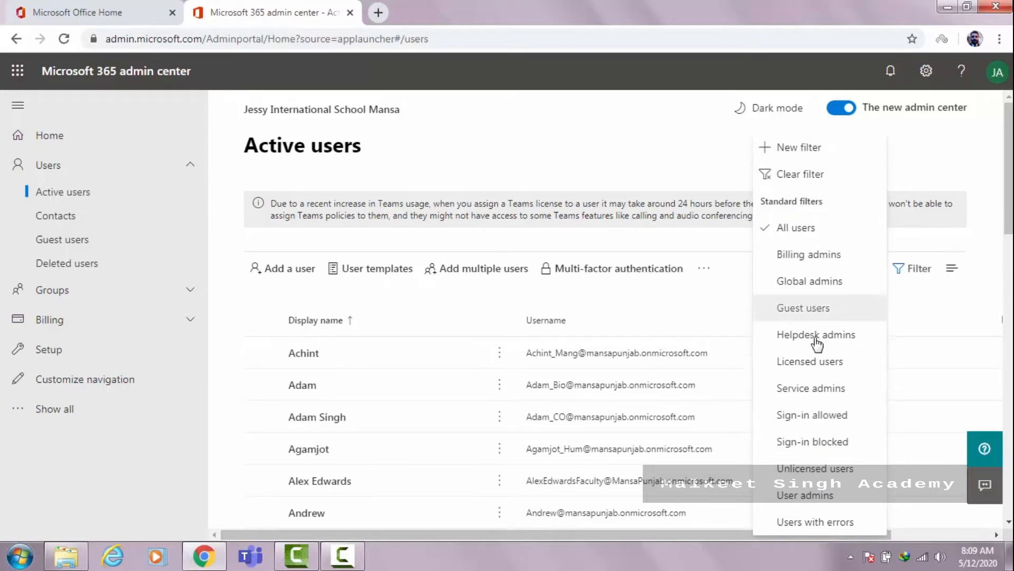
pyautogui.click(785, 150)
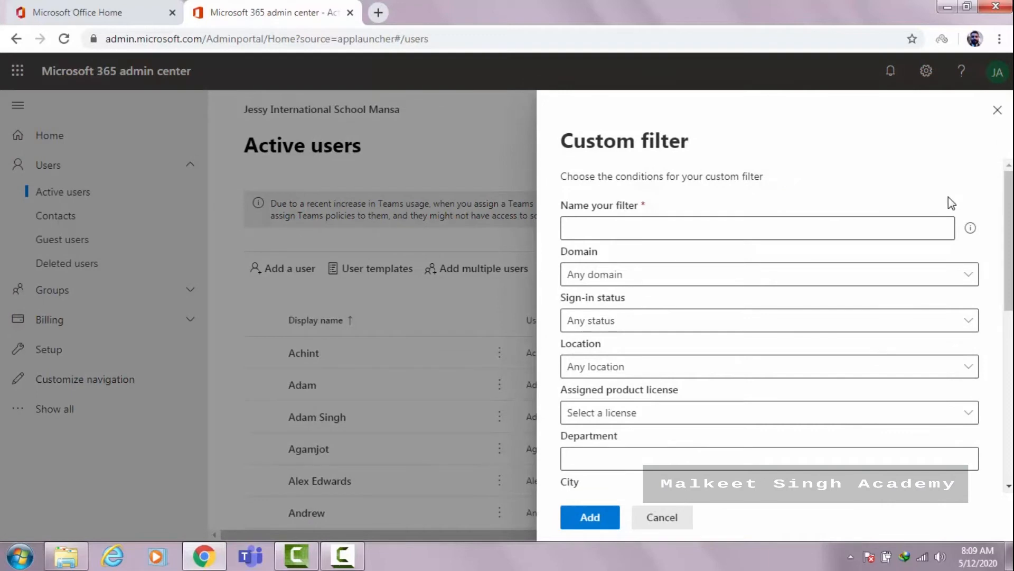
pyautogui.scroll(-2, 1008, 217)
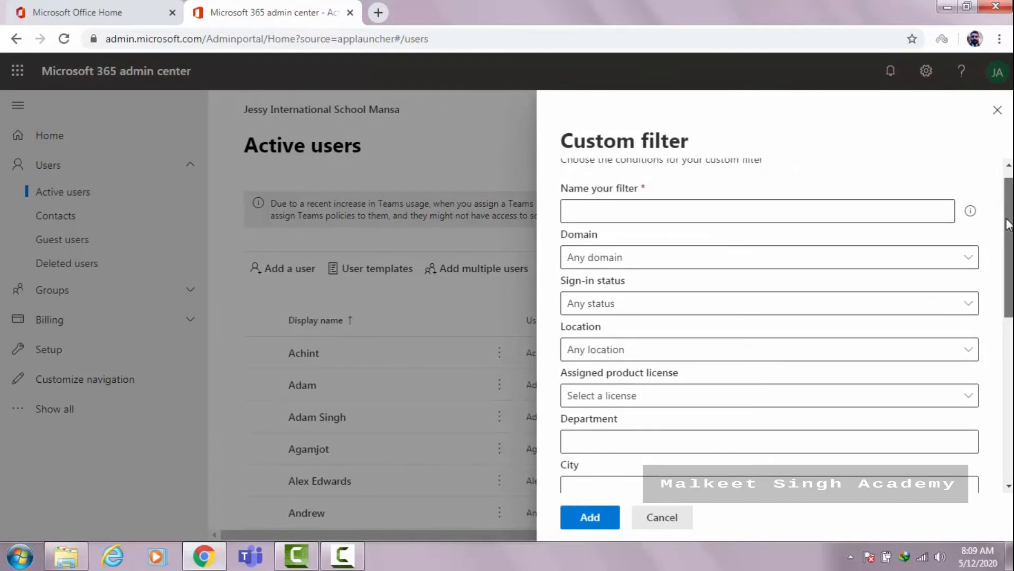
pyautogui.scroll(-2, 1004, 259)
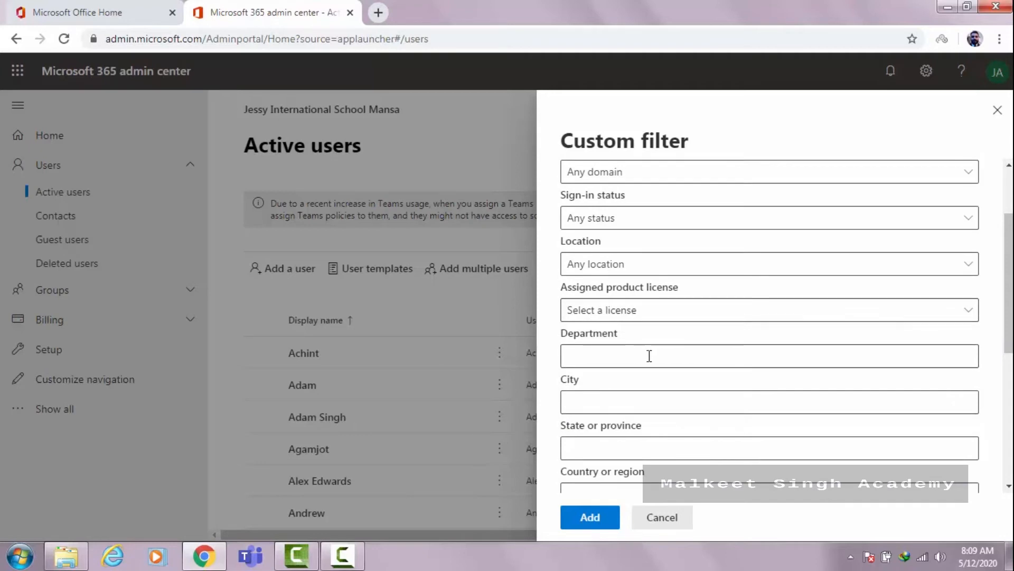
pyautogui.click(625, 361)
pyautogui.write('Stue')
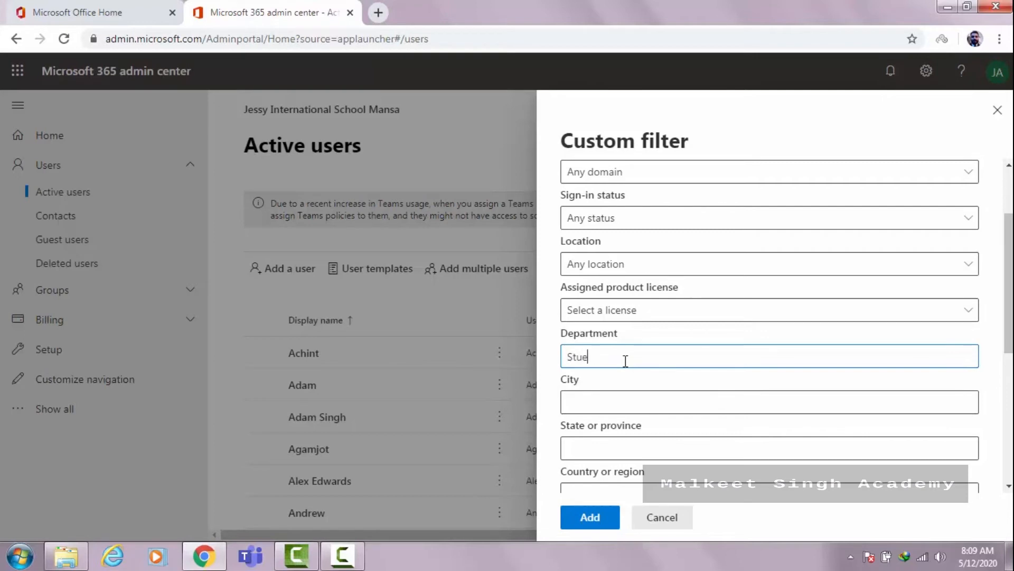
pyautogui.press('BackSpace')
pyautogui.write('dent')
# - Set the custom filter's job title condition to Student
pyautogui.scroll(-1, 998, 328)
pyautogui.scroll(-4, 997, 328)
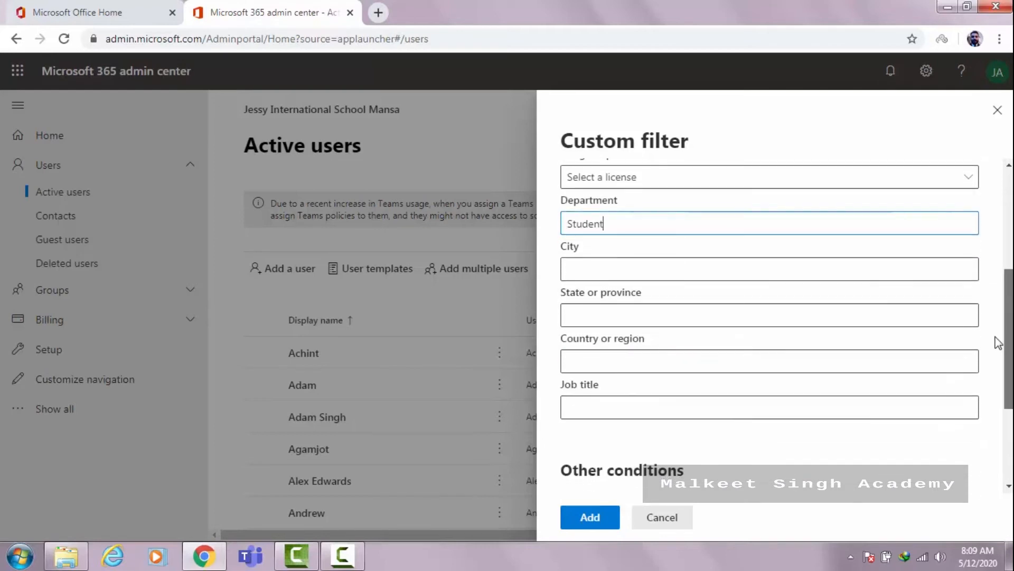
pyautogui.click(704, 350)
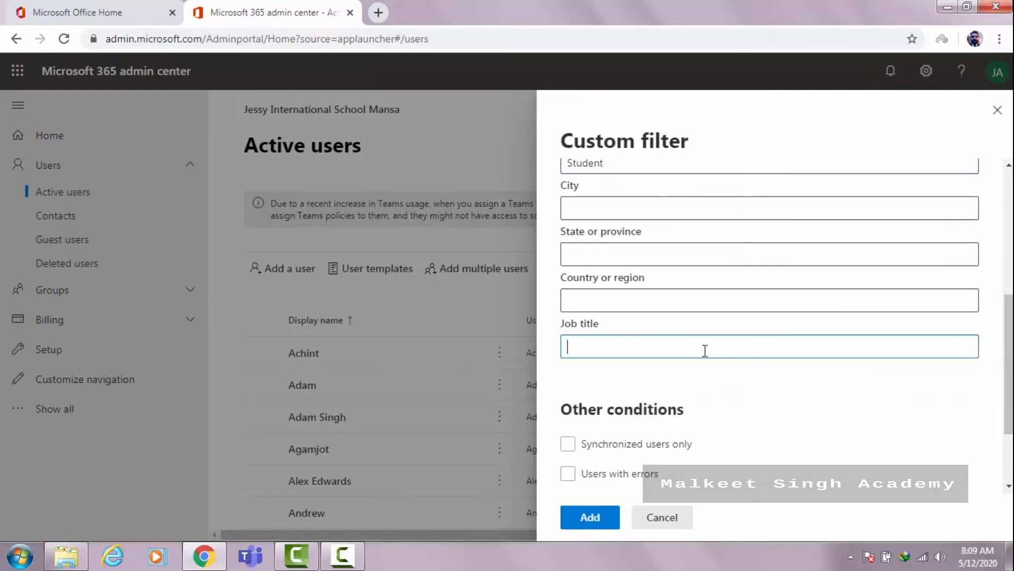
pyautogui.write('Student')
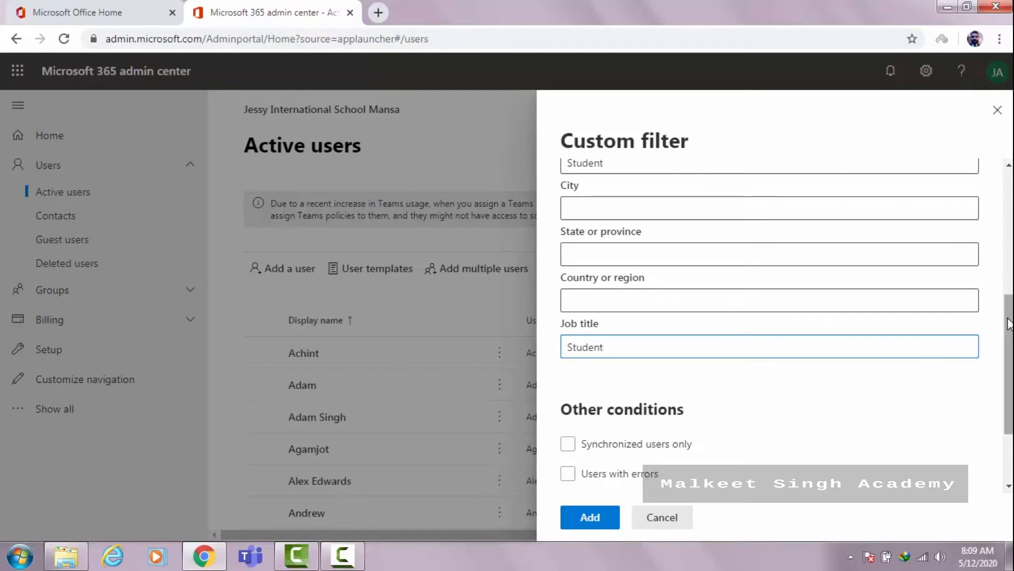
# - Name the custom filter "Filter on students" and add it
pyautogui.scroll(1, 1006, 251)
pyautogui.scroll(5, 1005, 251)
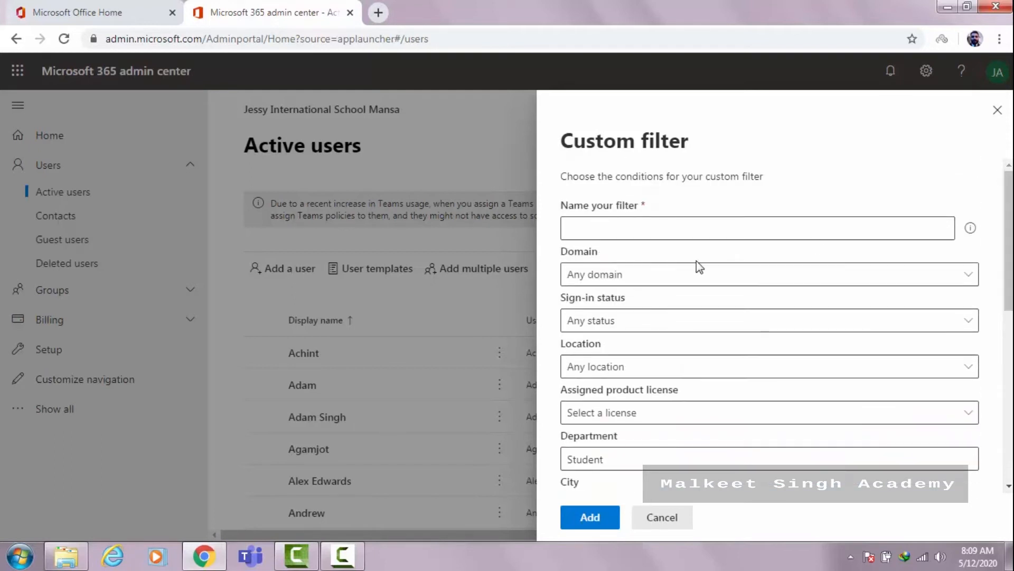
pyautogui.click(641, 229)
pyautogui.write('Filter')
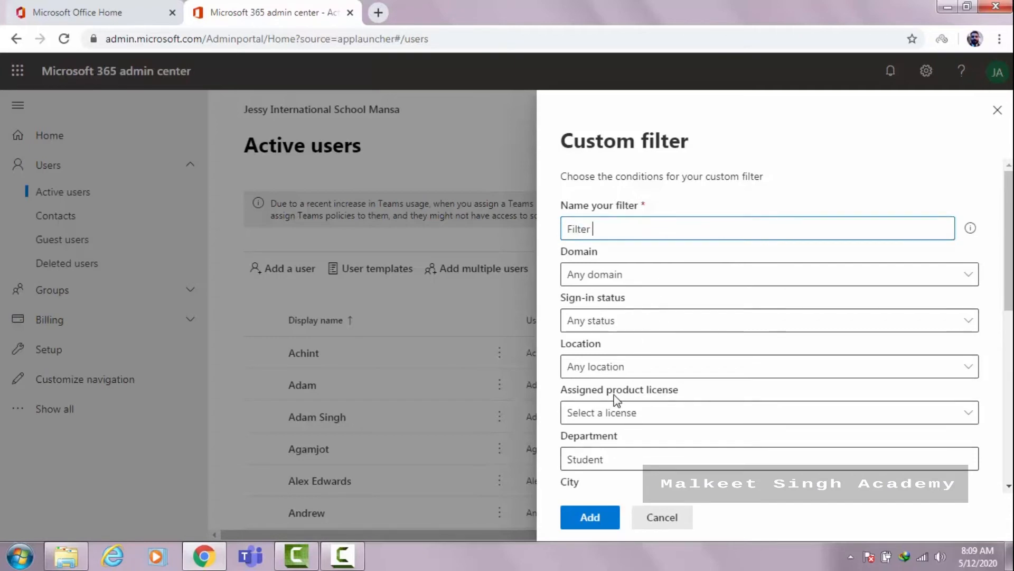
pyautogui.write(' on sudents')
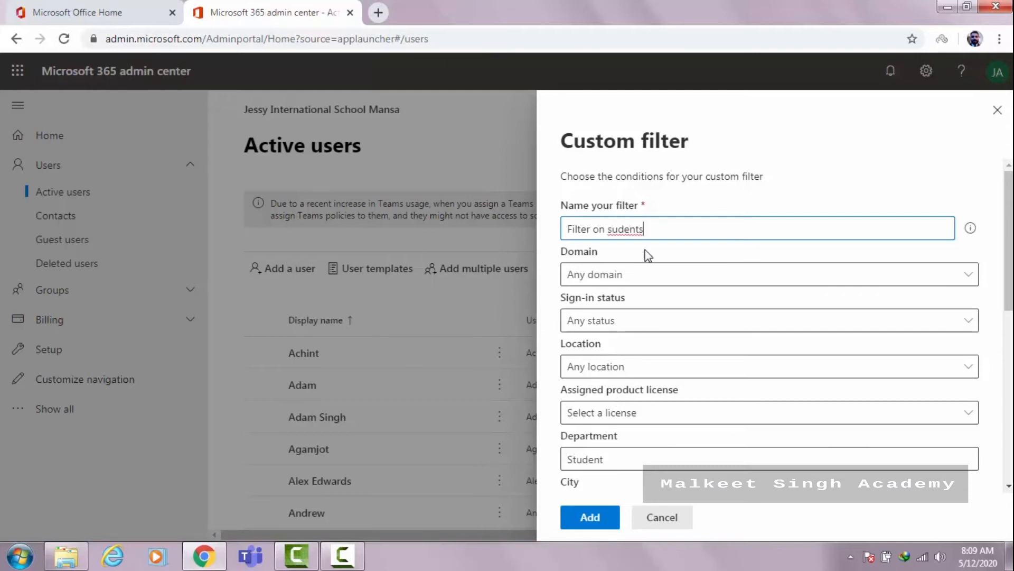
pyautogui.press('BackSpace')
pyautogui.press('BackSpace')
pyautogui.press('BackSpace')
pyautogui.press('BackSpace')
pyautogui.press('BackSpace')
pyautogui.press('BackSpace')
pyautogui.press('BackSpace')
pyautogui.write('student')
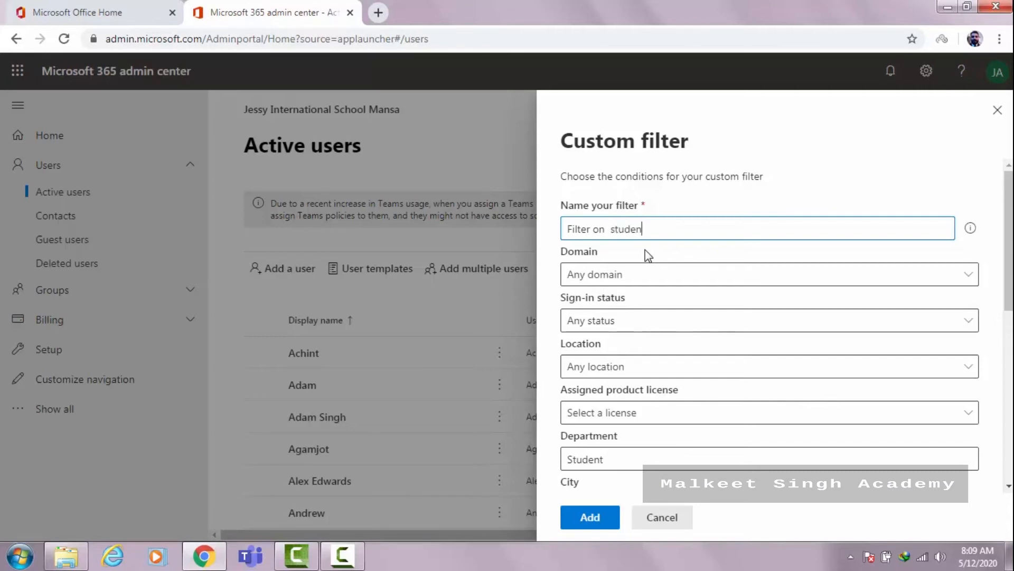
pyautogui.write('s')
pyautogui.click(613, 231)
pyautogui.press('BackSpace')
pyautogui.press('BackSpace')
pyautogui.click(591, 518)
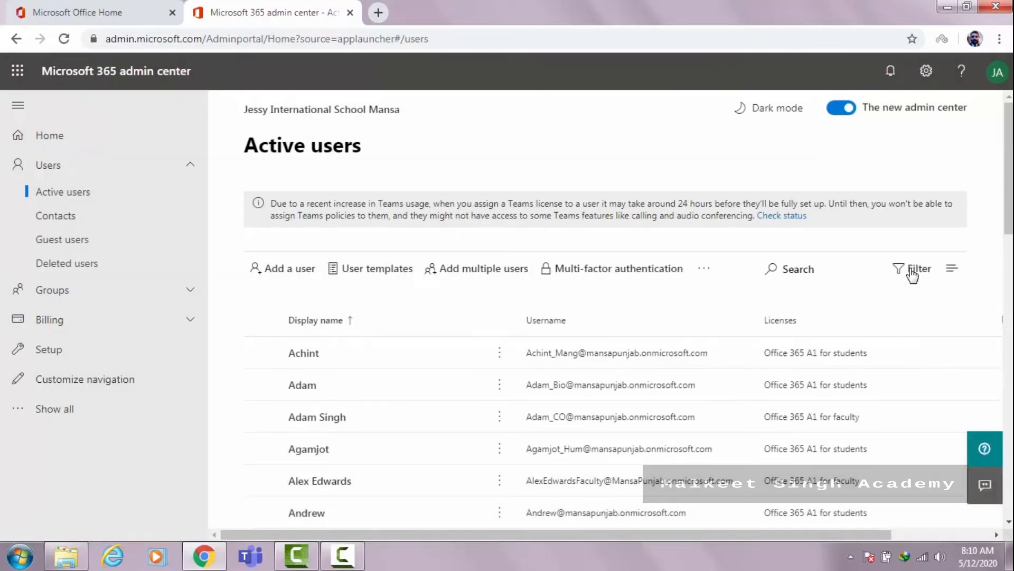
# - Apply the "Filter on students" custom filter to the active users list and look through the filtered accounts
pyautogui.click(913, 274)
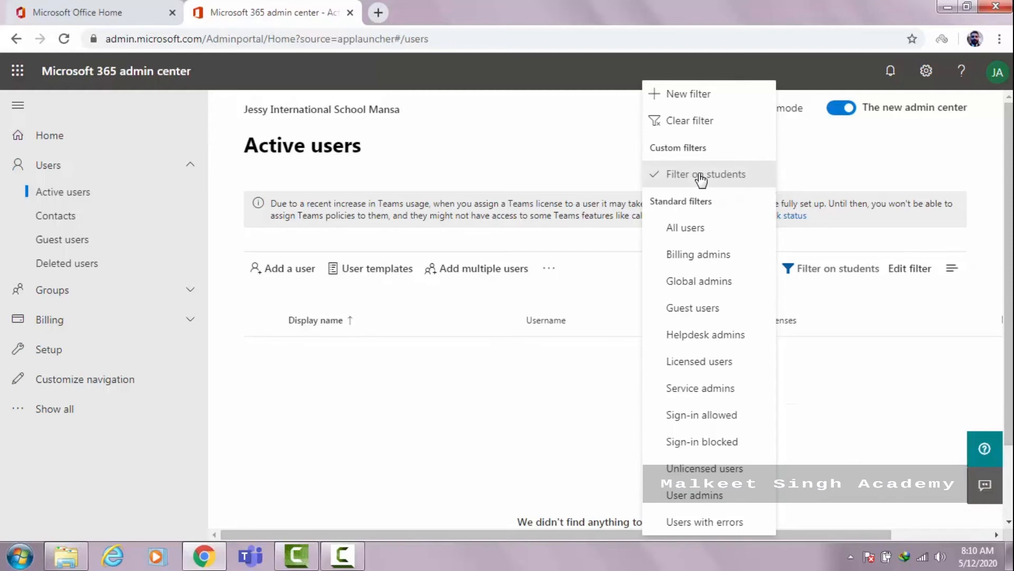
pyautogui.click(701, 180)
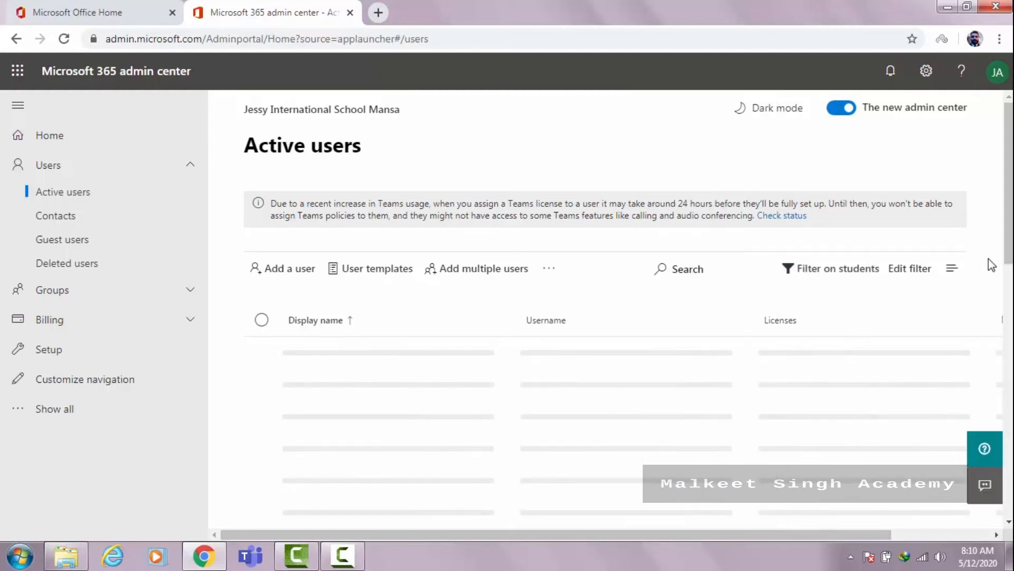
pyautogui.moveTo(1009, 238)
pyautogui.mouseDown()
pyautogui.moveTo(1009, 263)
pyautogui.moveTo(1009, 236)
pyautogui.mouseUp()
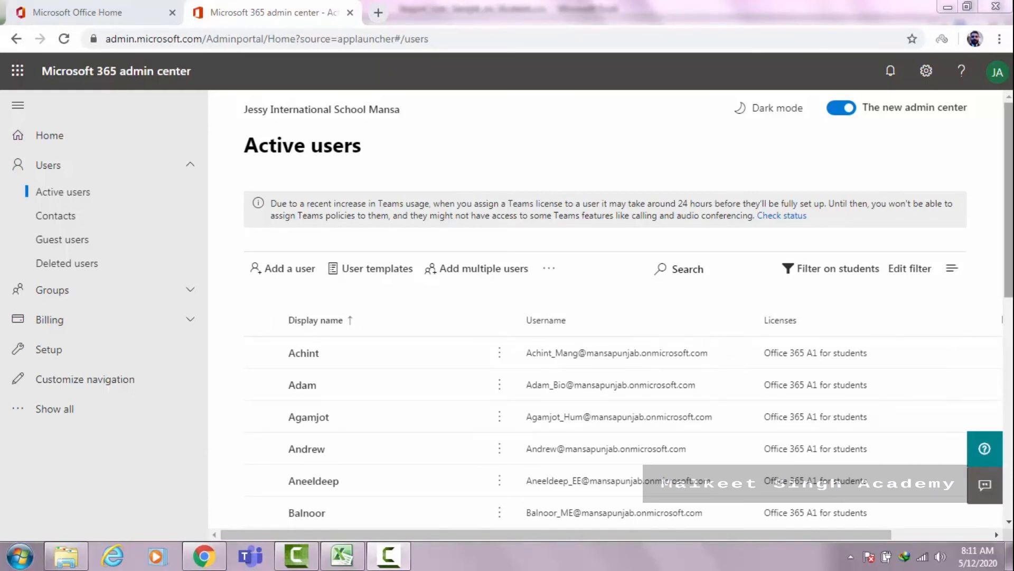
pyautogui.moveTo(1007, 209)
pyautogui.mouseDown()
pyautogui.moveTo(1007, 325)
pyautogui.moveTo(1011, 191)
pyautogui.mouseUp()
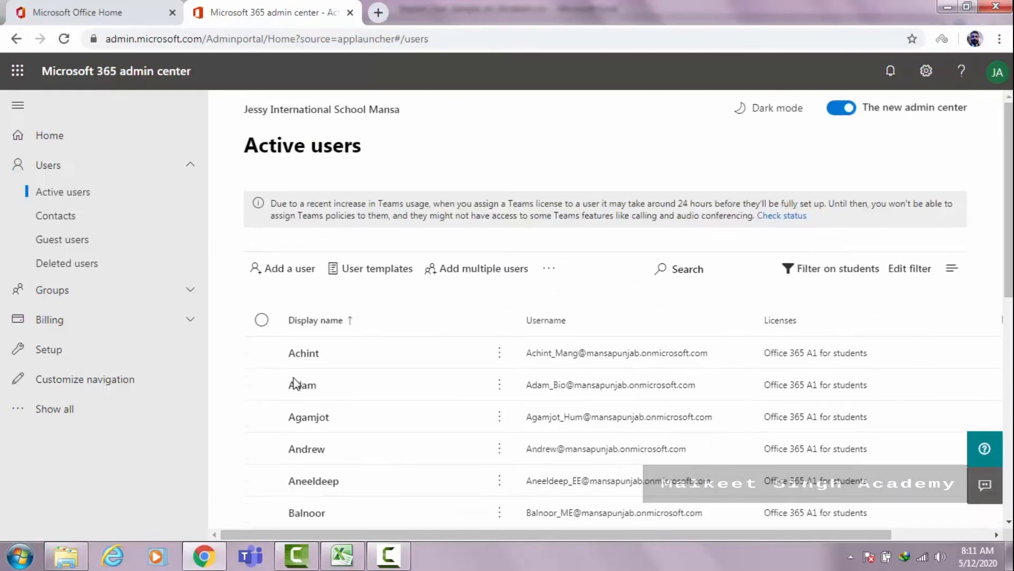
# - Switch to Excel and check the Department column for the students in Import_User_Sample_en_Students.csv
pyautogui.click(342, 554)
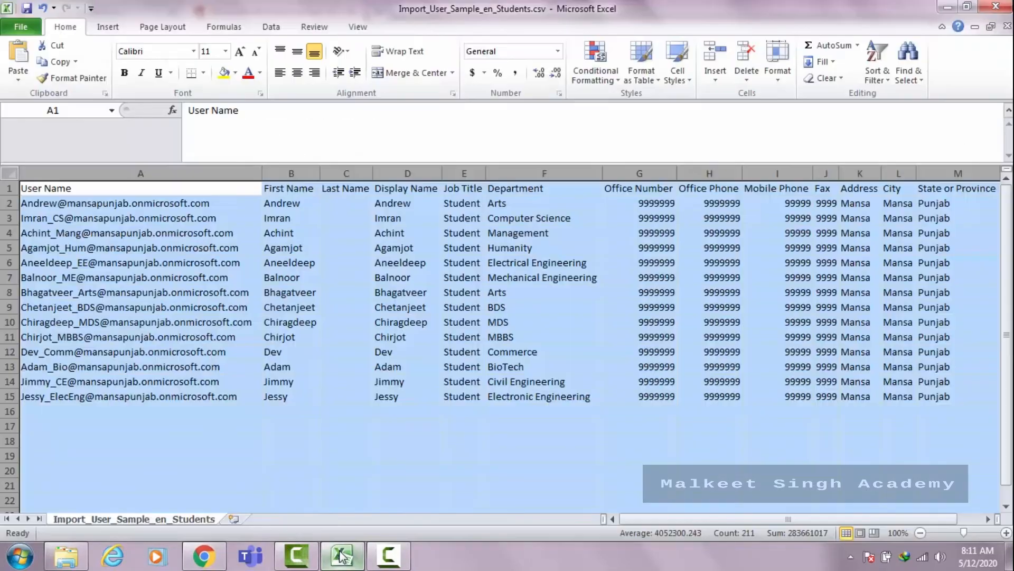
pyautogui.click(531, 206)
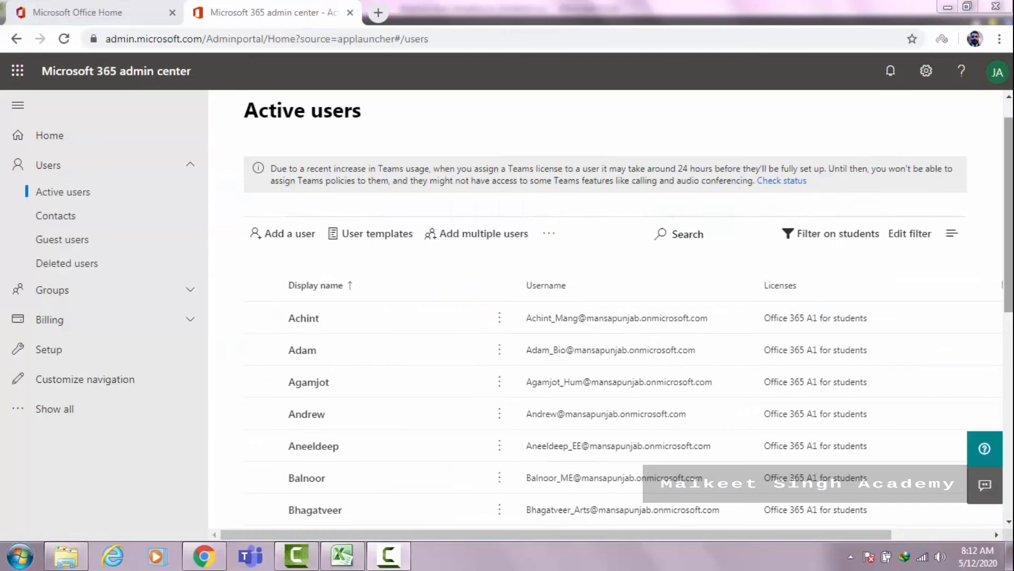
# - Select all accounts in the filtered active users list, and clear the selection
pyautogui.scroll(-3, 1012, 284)
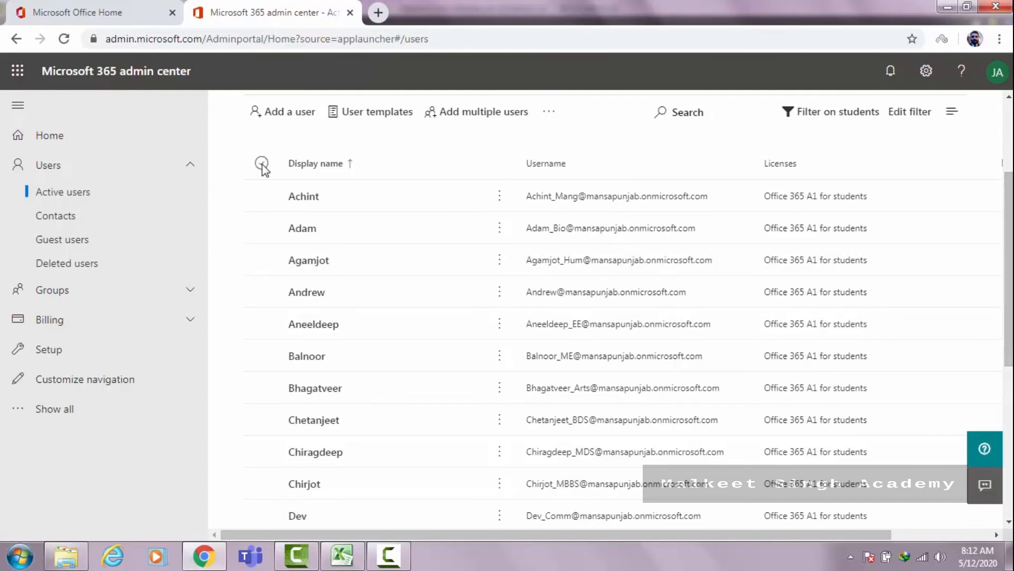
pyautogui.click(262, 164)
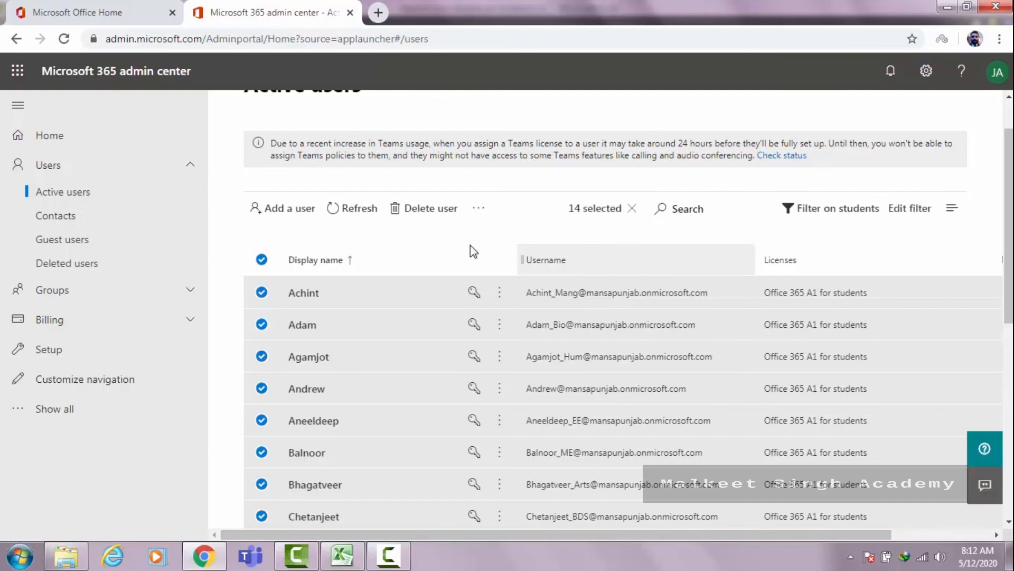
pyautogui.click(630, 219)
# - Search the filtered list for one student by first name and view that student's account details
pyautogui.click(681, 212)
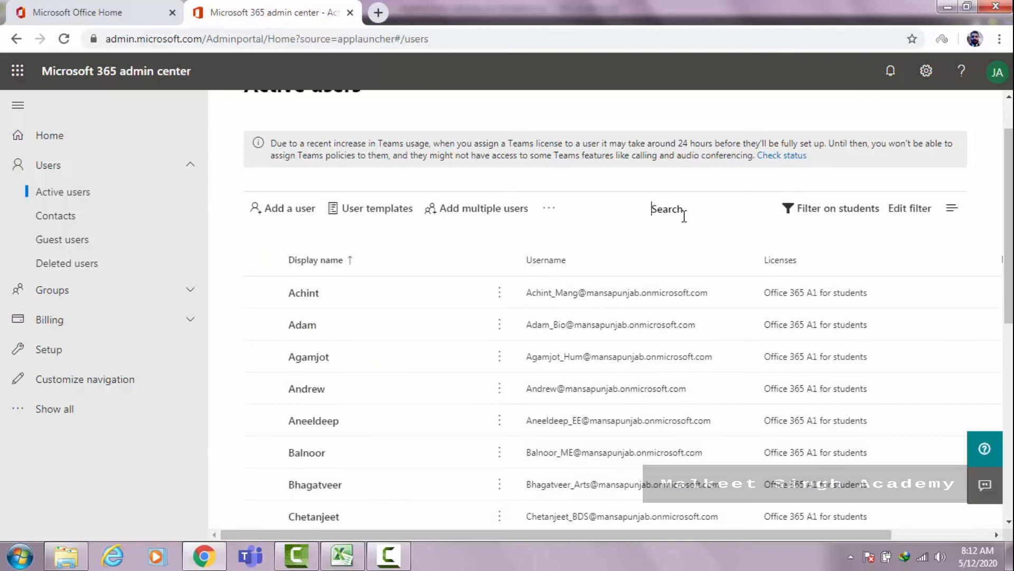
pyautogui.write('adam')
pyautogui.press('Return')
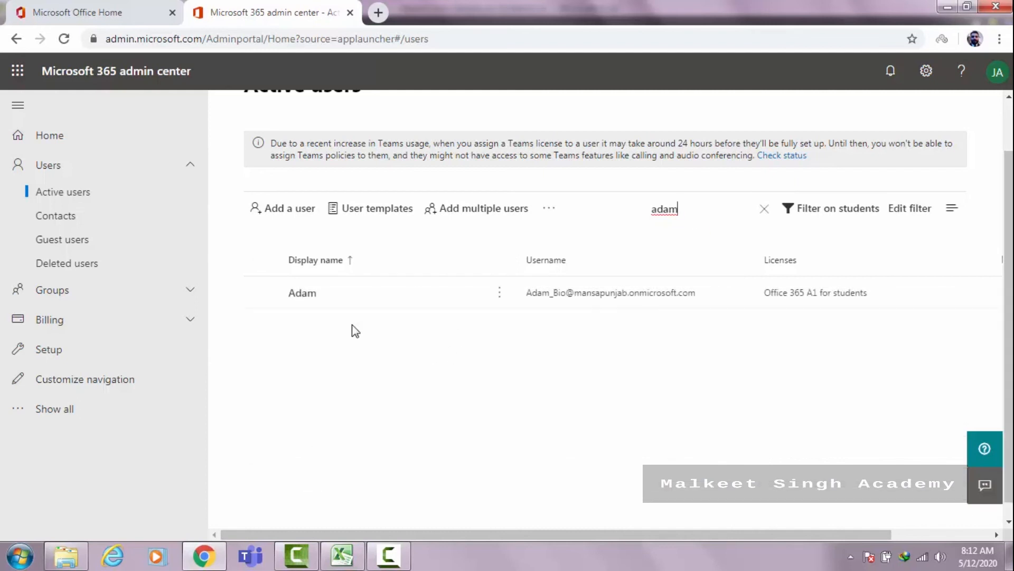
pyautogui.click(301, 299)
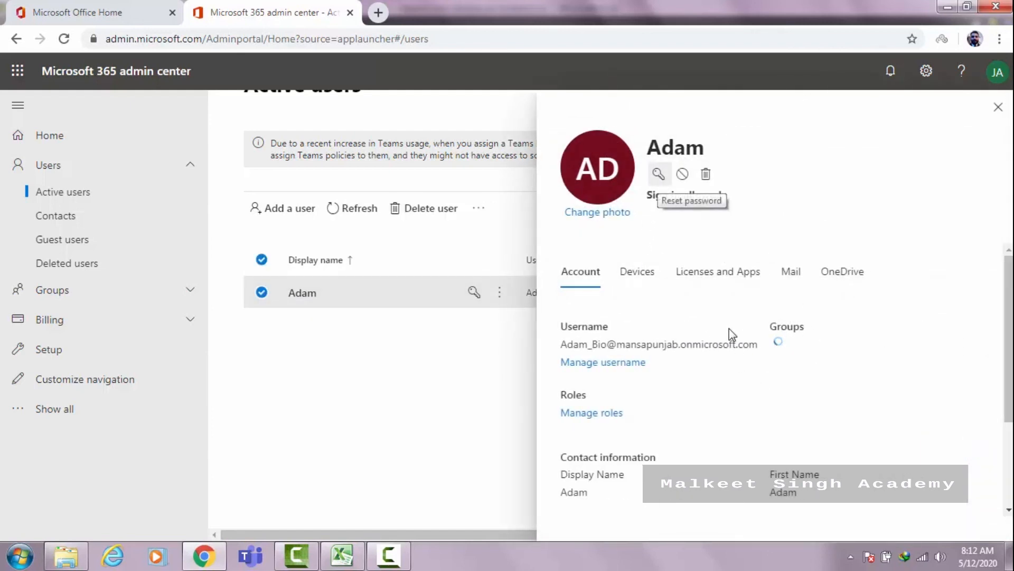
pyautogui.click(999, 109)
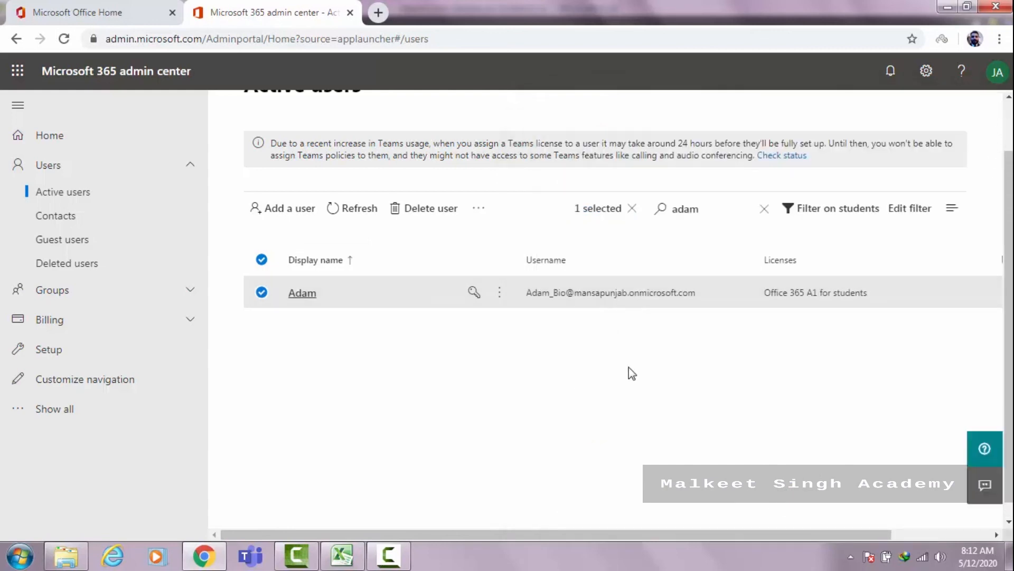